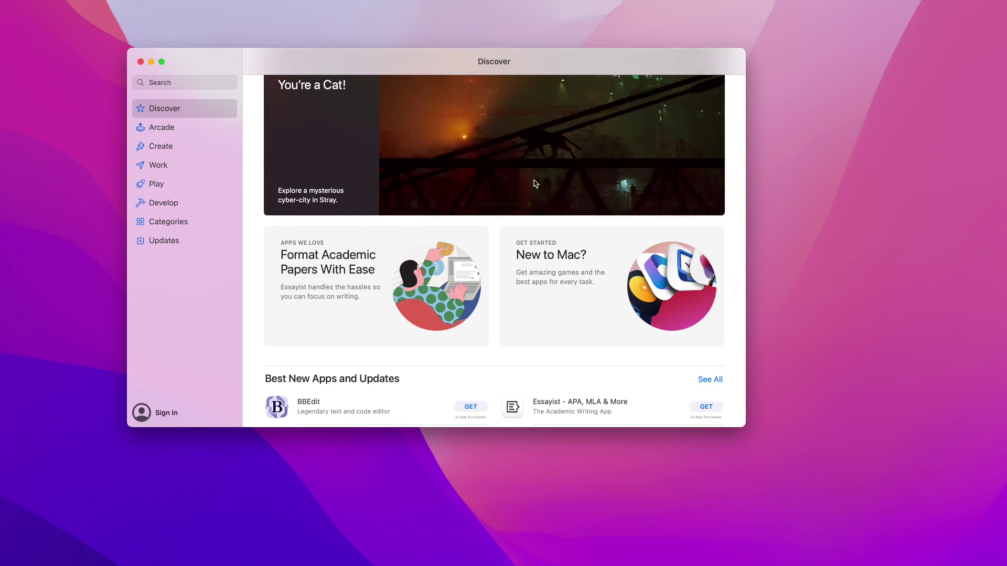
# - Search the App Store for 'microsoft remote desktop' and launch the installed app
pyautogui.click(212, 87)
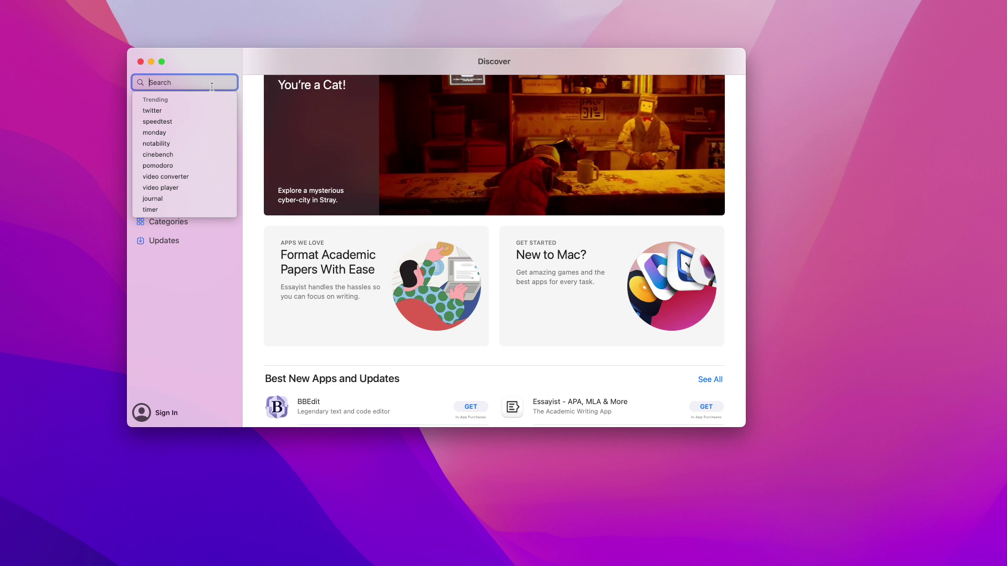
pyautogui.write('microsoft remote desktop')
pyautogui.press('Return')
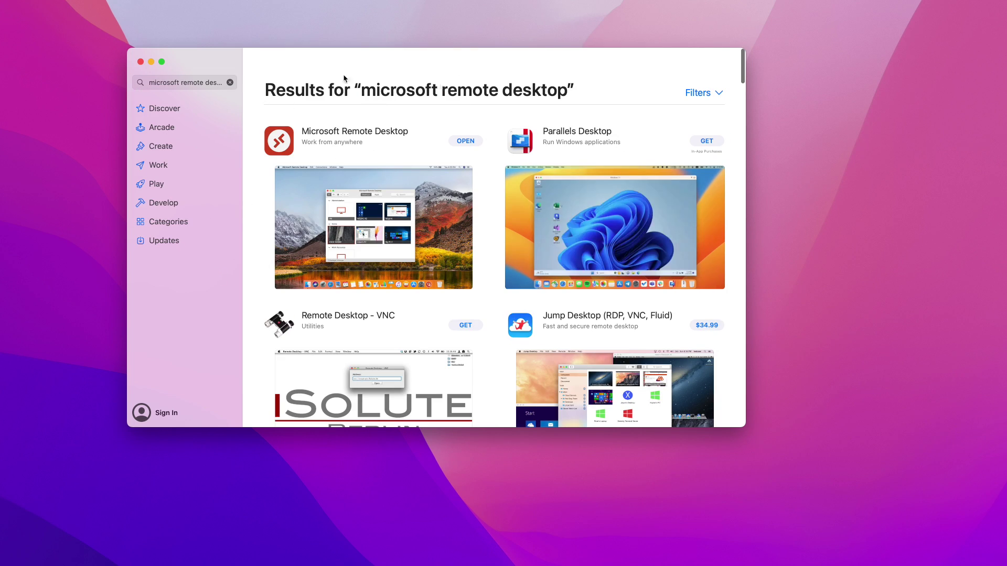
pyautogui.click(463, 143)
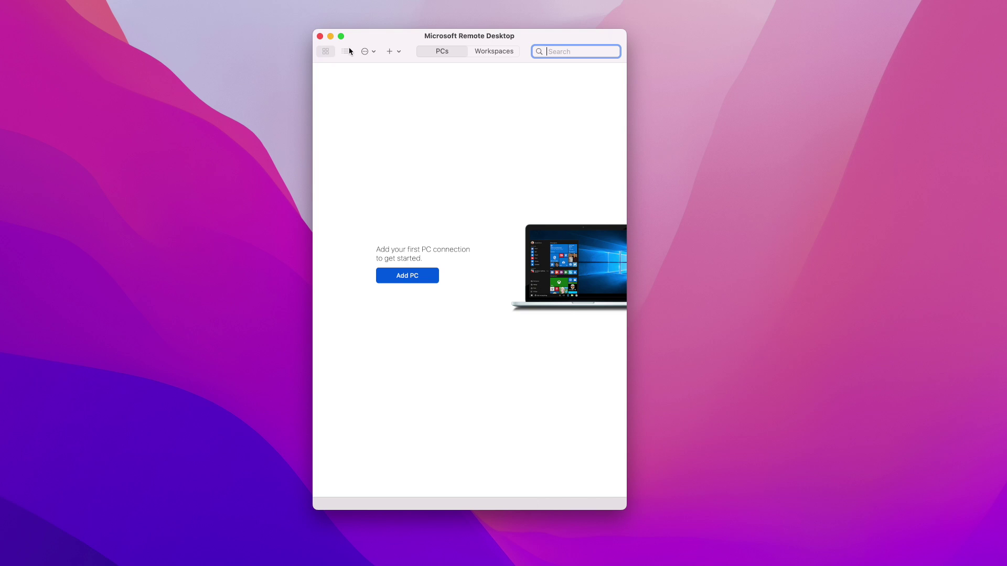
# - Start adding a PC, browse the General, Display, Devices & Audio and Folders tabs, and return to General
pyautogui.click(412, 279)
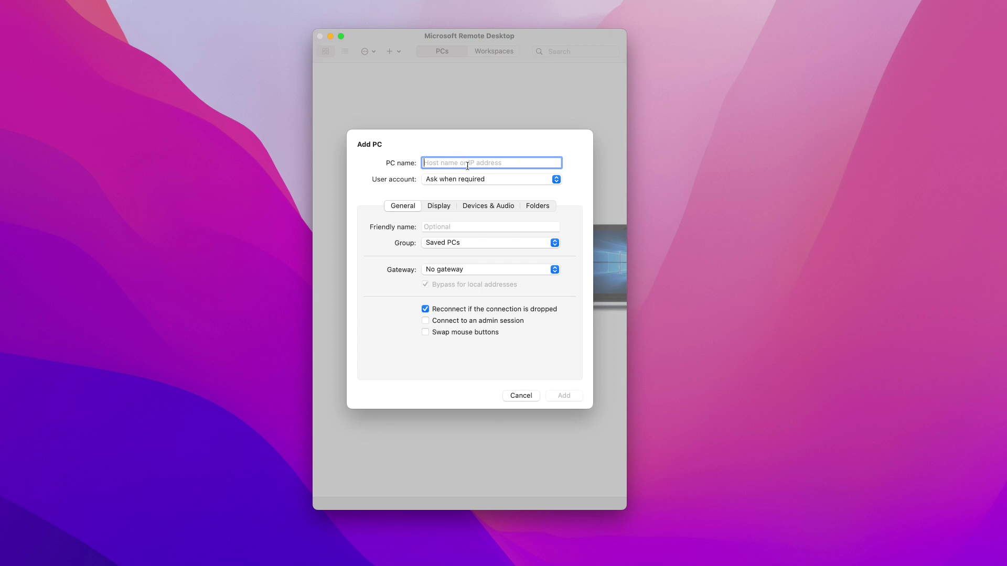
pyautogui.click(428, 227)
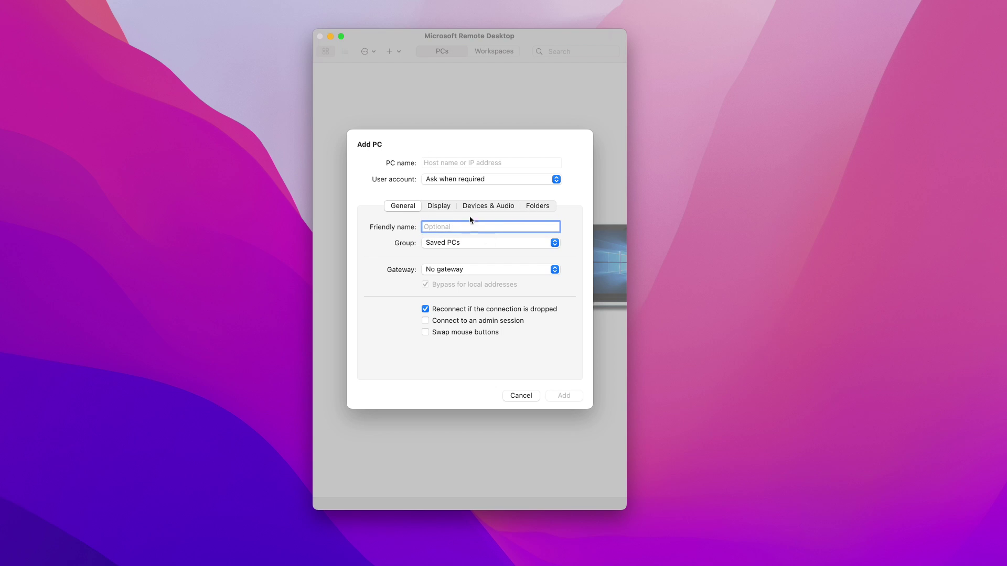
pyautogui.click(447, 206)
pyautogui.click(494, 206)
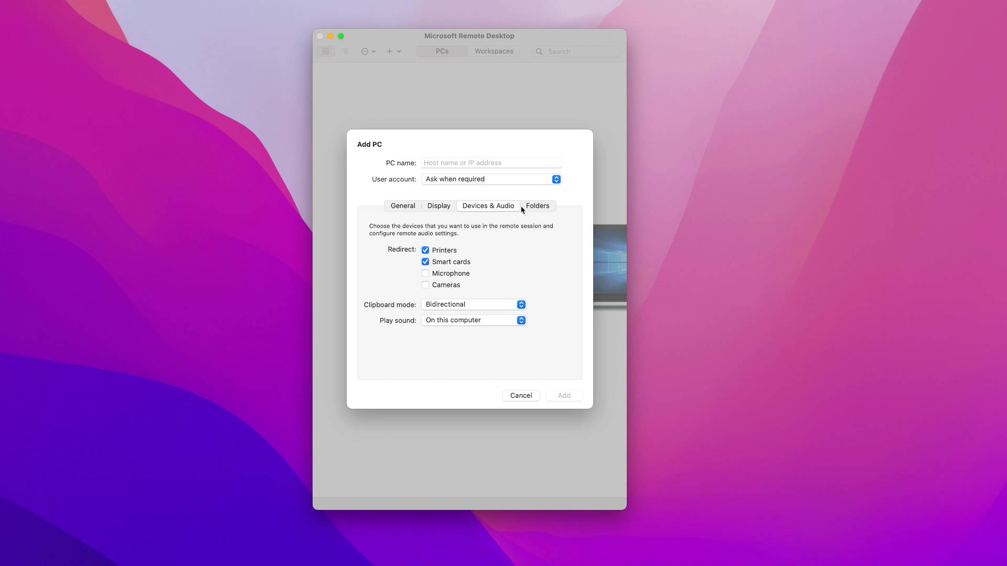
pyautogui.click(538, 206)
pyautogui.click(448, 207)
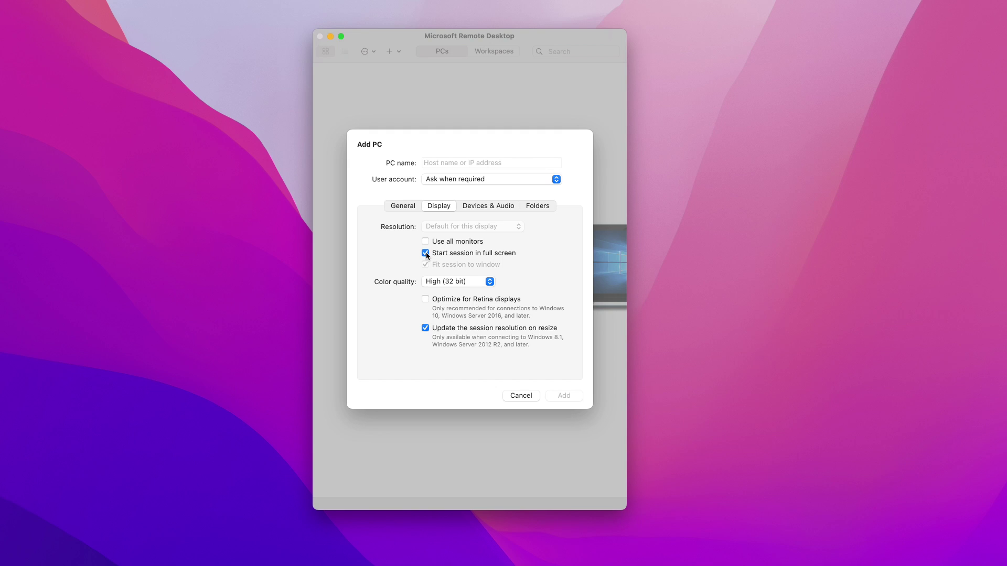
pyautogui.click(410, 207)
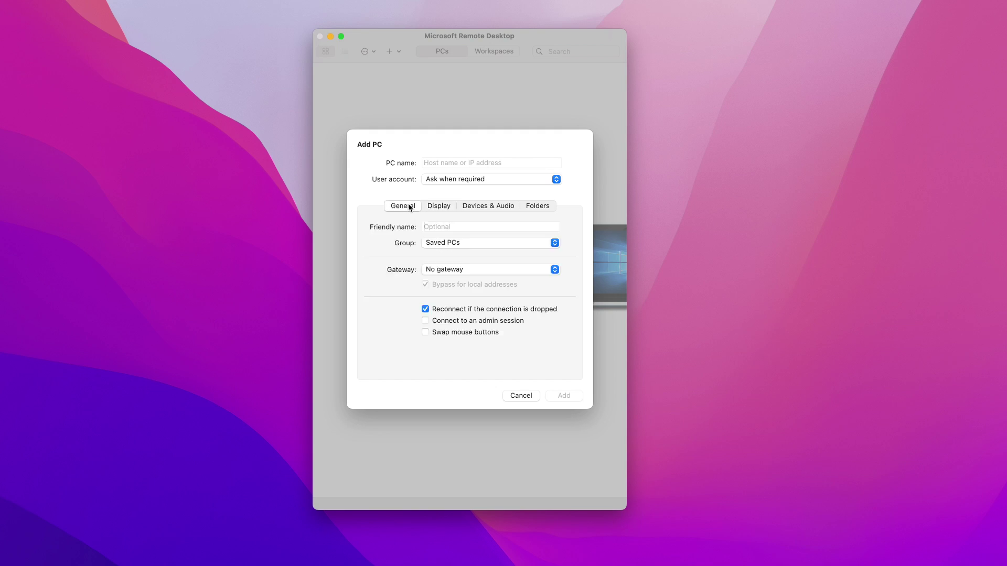
pyautogui.click(475, 162)
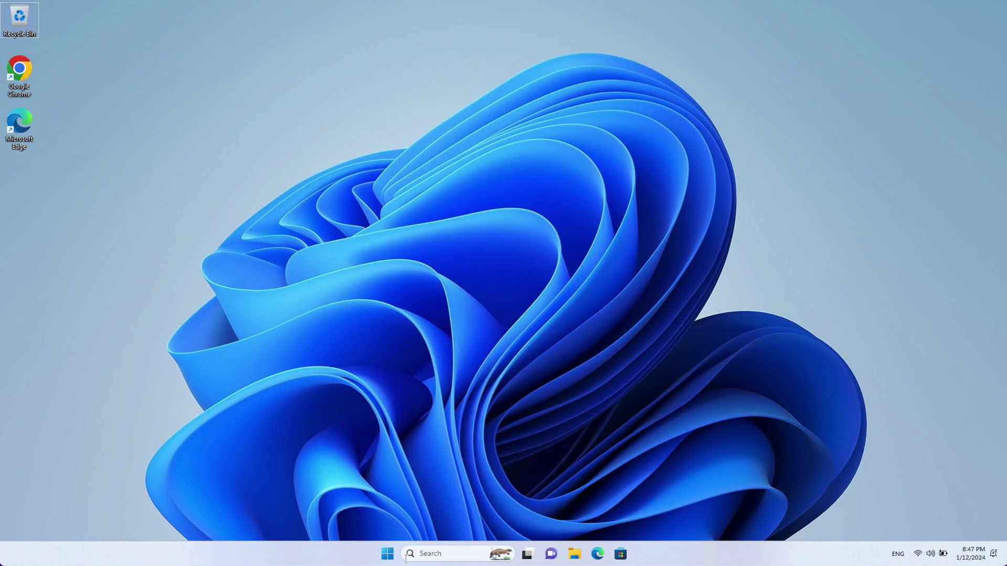
# - Launch Command Prompt on the Windows PC by searching 'cmd'
pyautogui.click(442, 553)
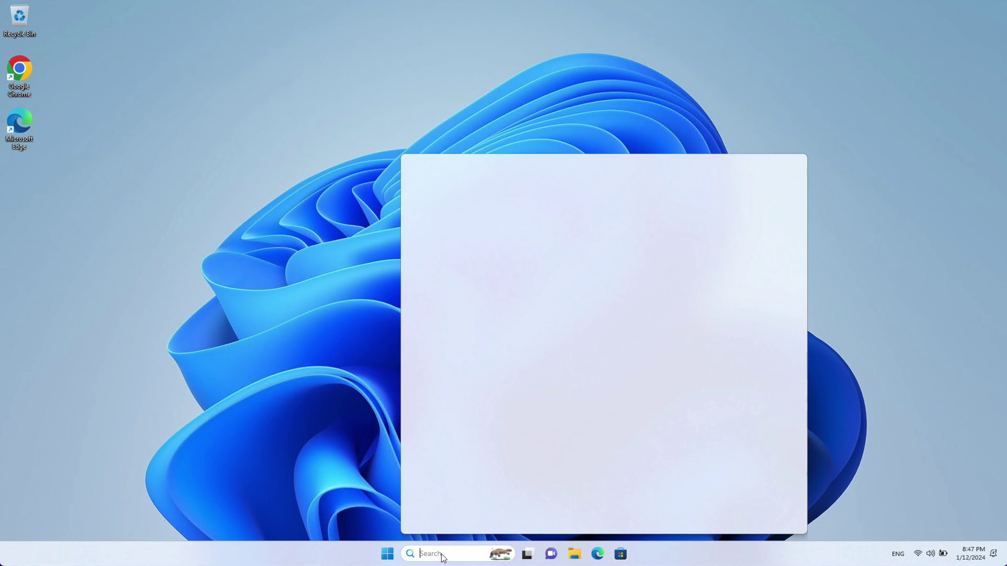
pyautogui.write('cmd')
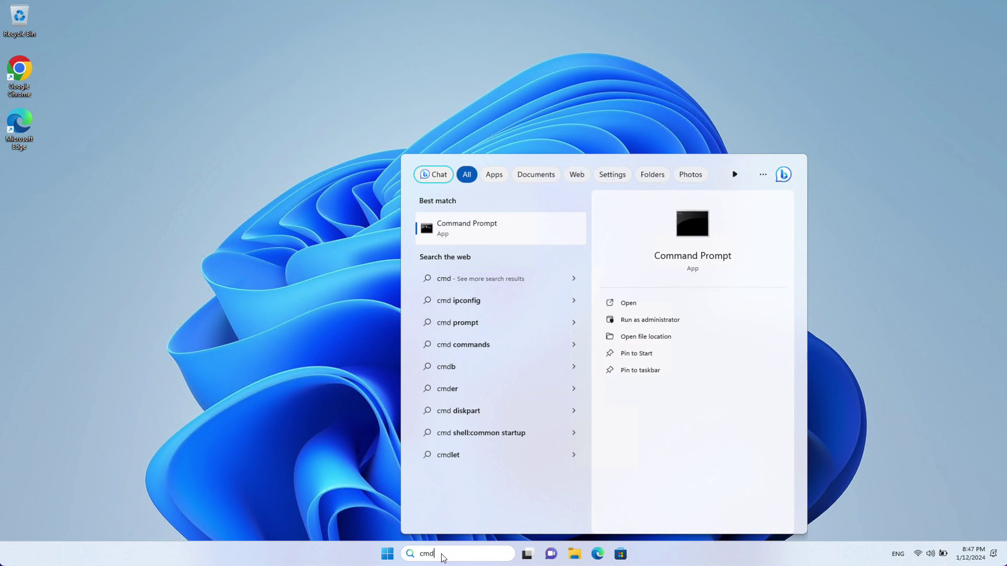
pyautogui.press('Return')
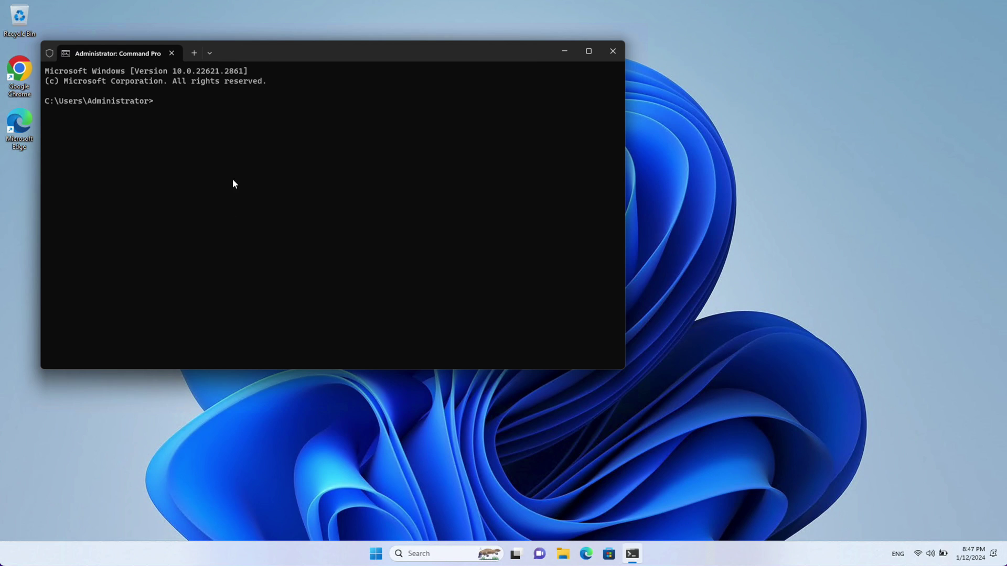
# - Run ipconfig and copy the IPv4 address 192.168.0.58
pyautogui.write('ipconfig')
pyautogui.press('Return')
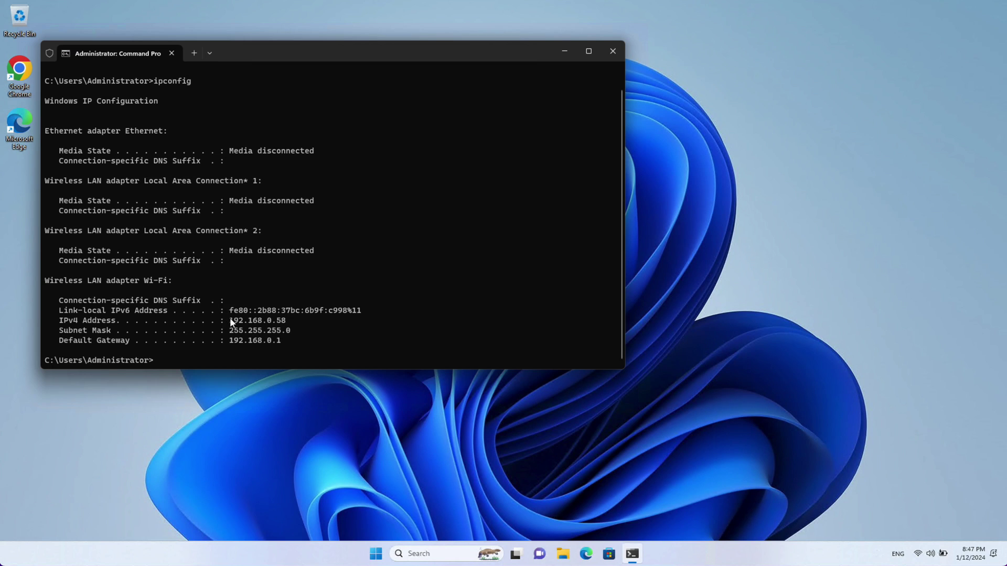
pyautogui.moveTo(229, 321); pyautogui.dragTo(285, 322)
pyautogui.hotkey('ctrl', 'c')
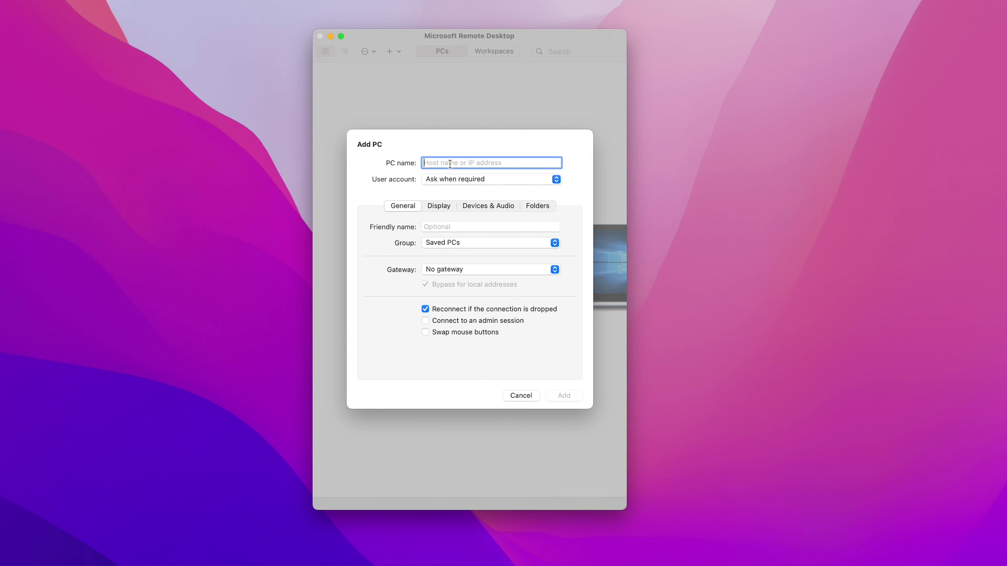
# - Paste 192.168.0.58 as the PC name, set friendly name Windows11, and add the PC
pyautogui.rightClick(449, 164)
pyautogui.click(462, 185)
pyautogui.click(451, 227)
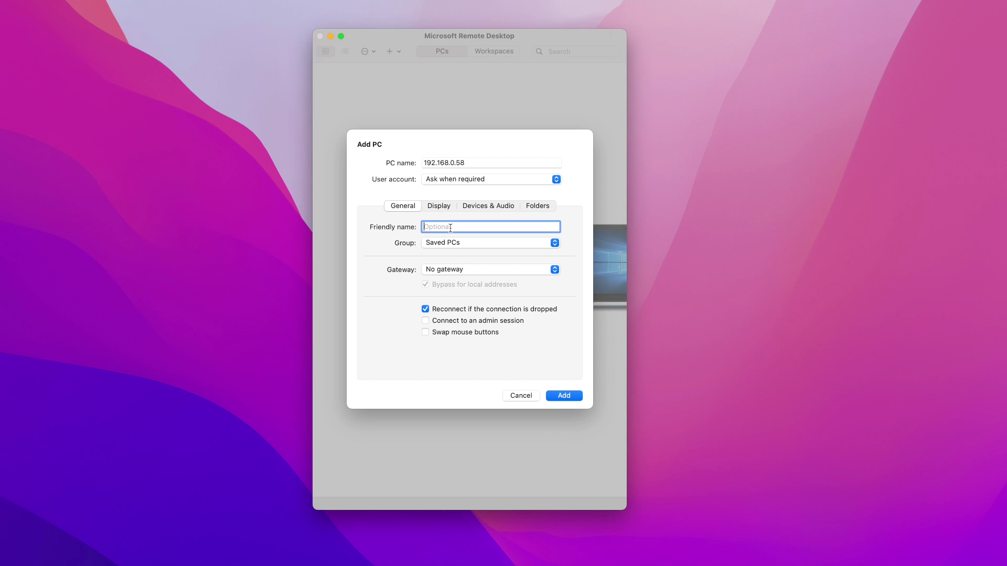
pyautogui.write('Windows11')
pyautogui.click(569, 398)
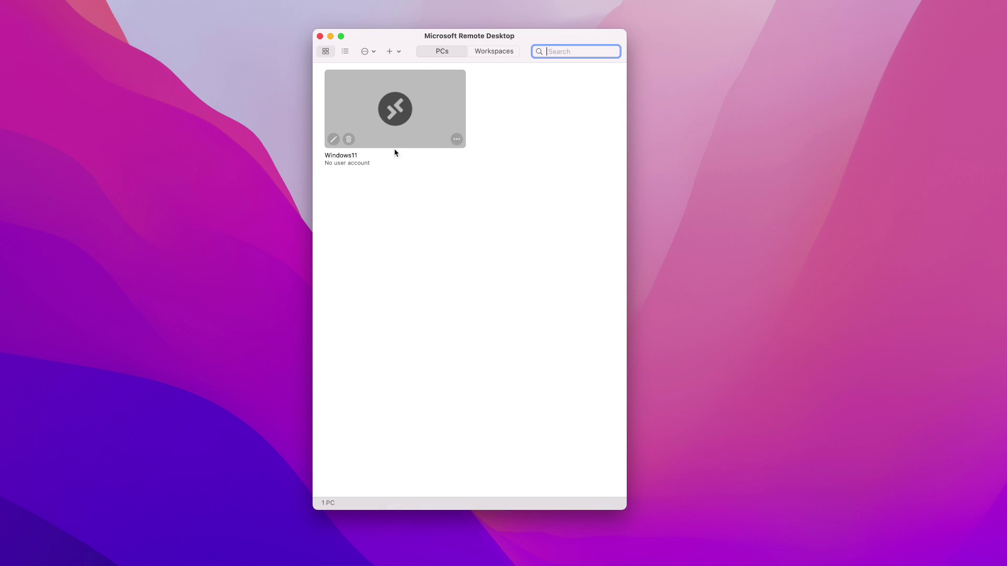
# - Connect to Windows11 with the account's username and password, accepting the unverified certificate
pyautogui.doubleClick(385, 103)
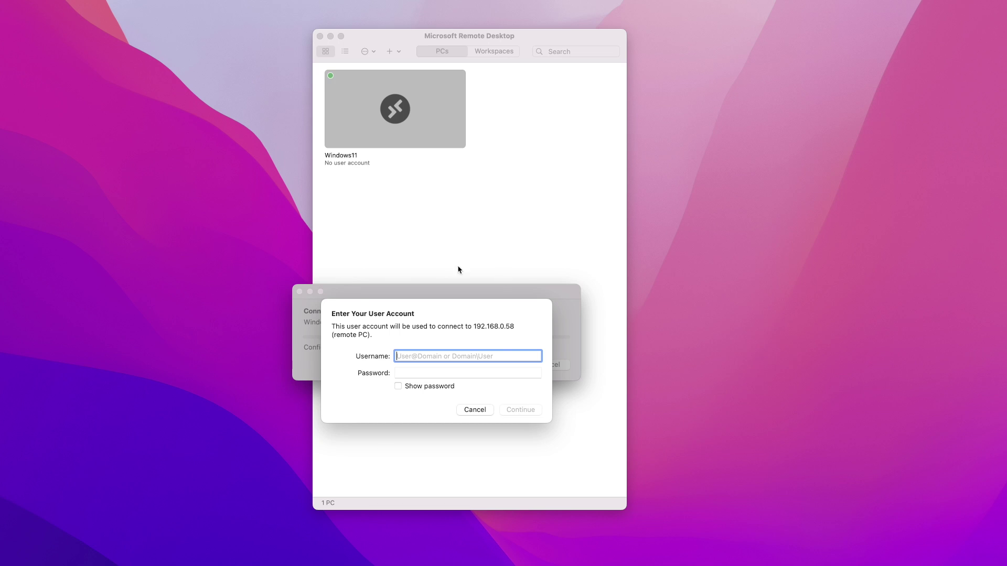
pyautogui.click(465, 355)
pyautogui.write('techtutelage')
pyautogui.press('Tab')
pyautogui.write('••••••')
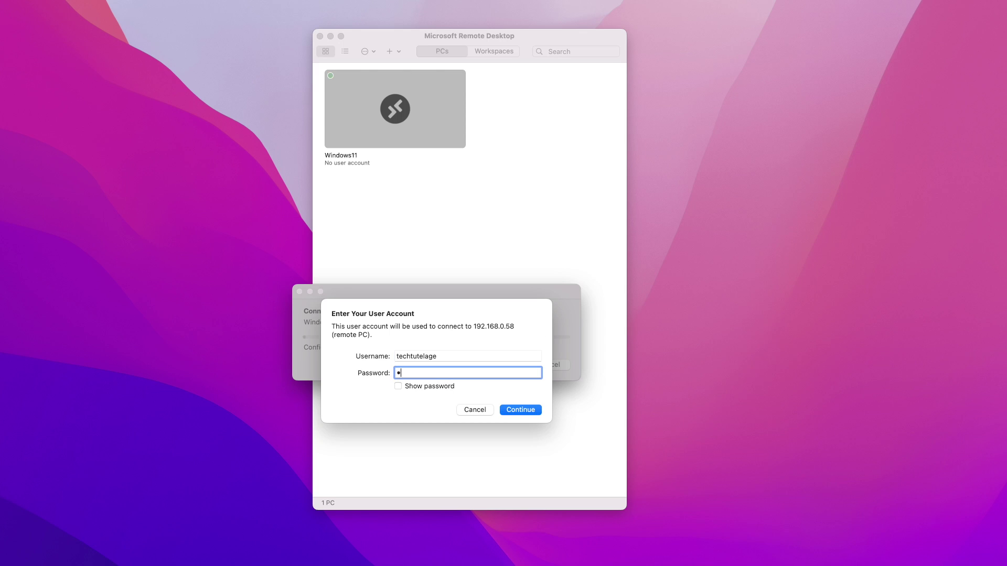
pyautogui.press('Return')
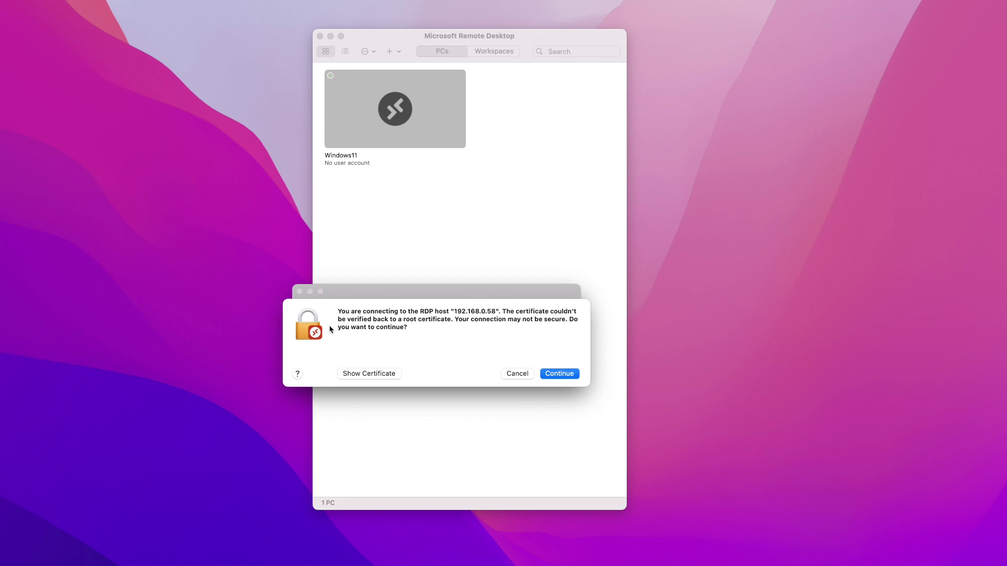
pyautogui.click(559, 373)
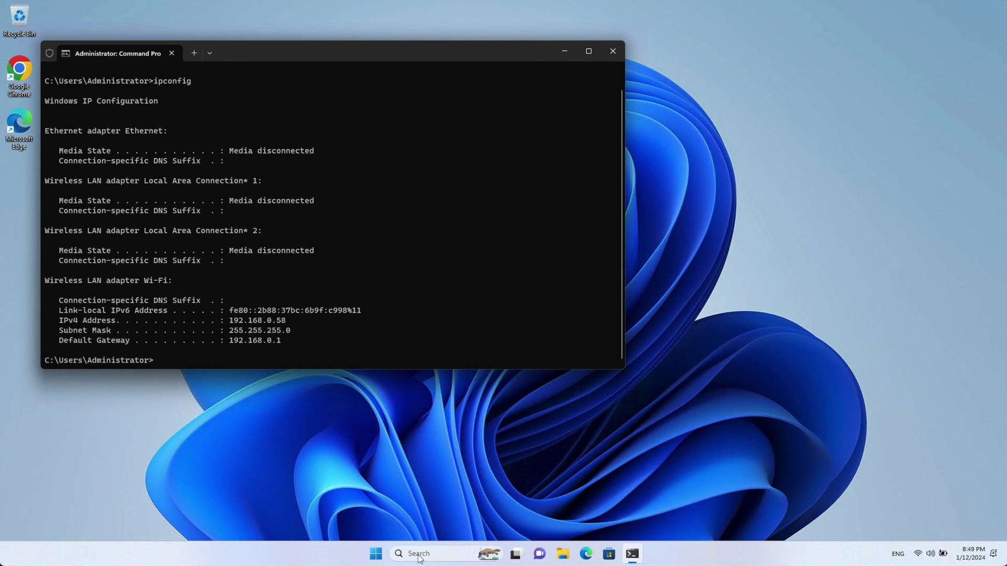
# - Launch Computer Management from a Windows search for 'compute'
pyautogui.click(420, 555)
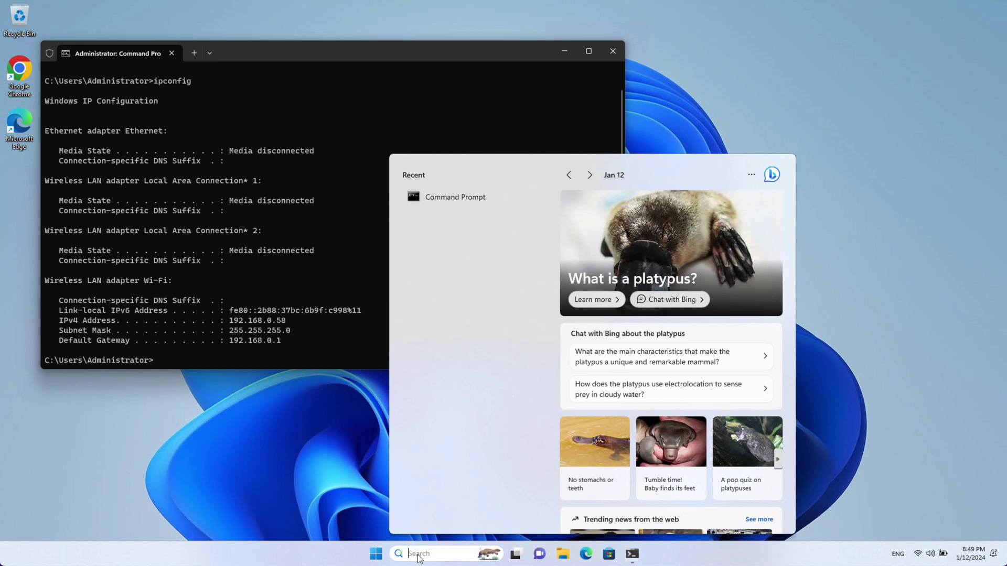
pyautogui.write('compute')
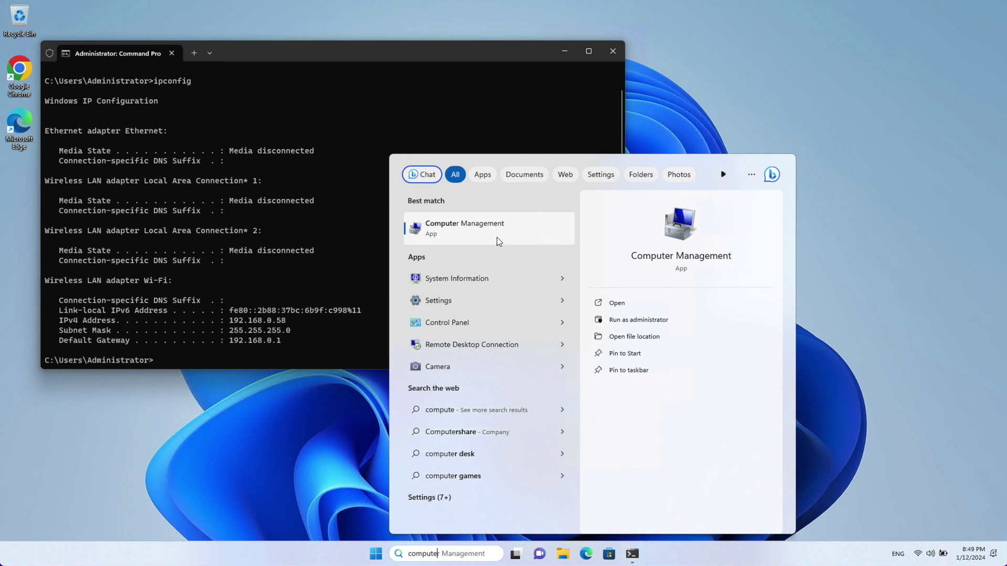
pyautogui.click(463, 227)
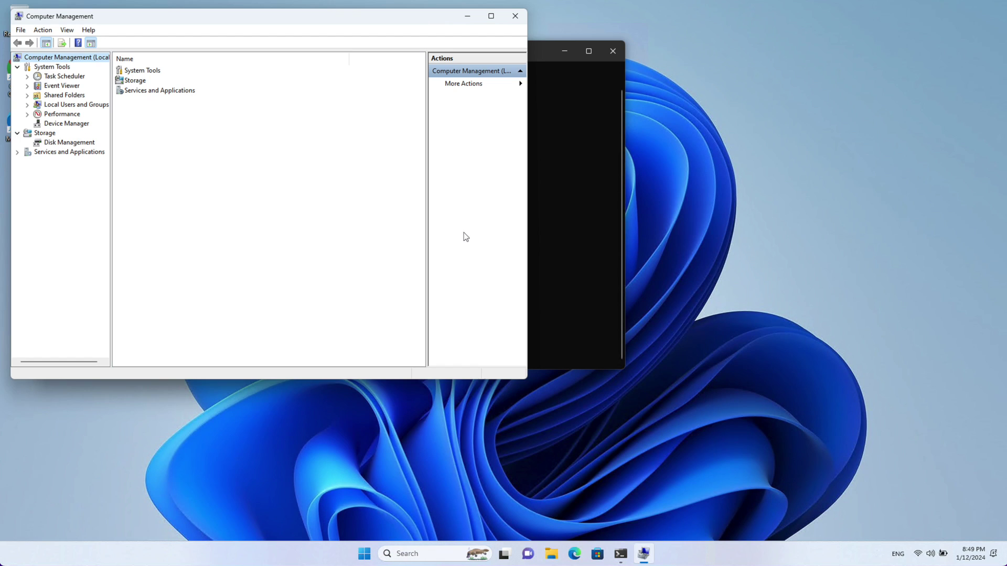
# - List Local Users and Groups' groups, select Remote Desktop Users, and widen the Description column
pyautogui.click(28, 105)
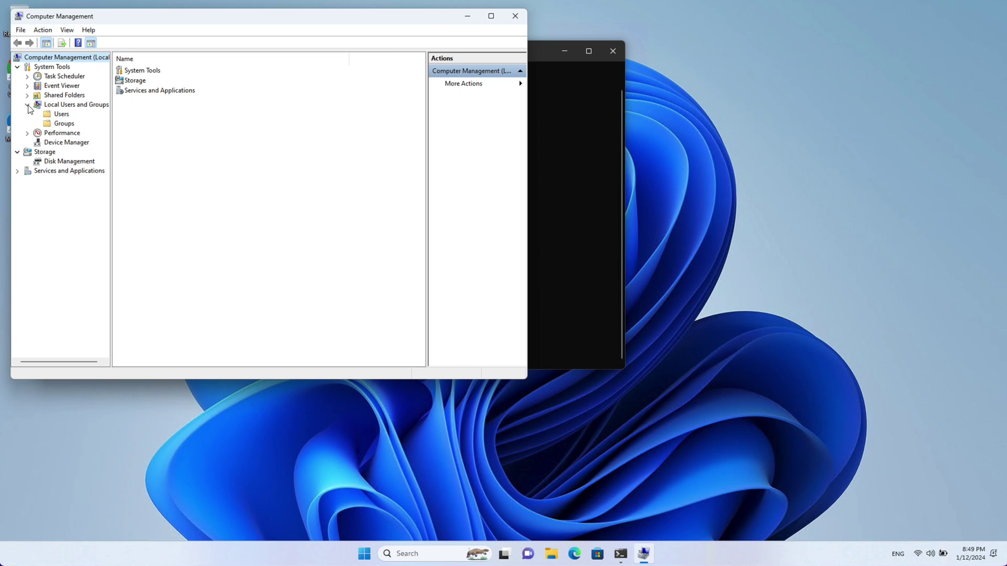
pyautogui.click(67, 125)
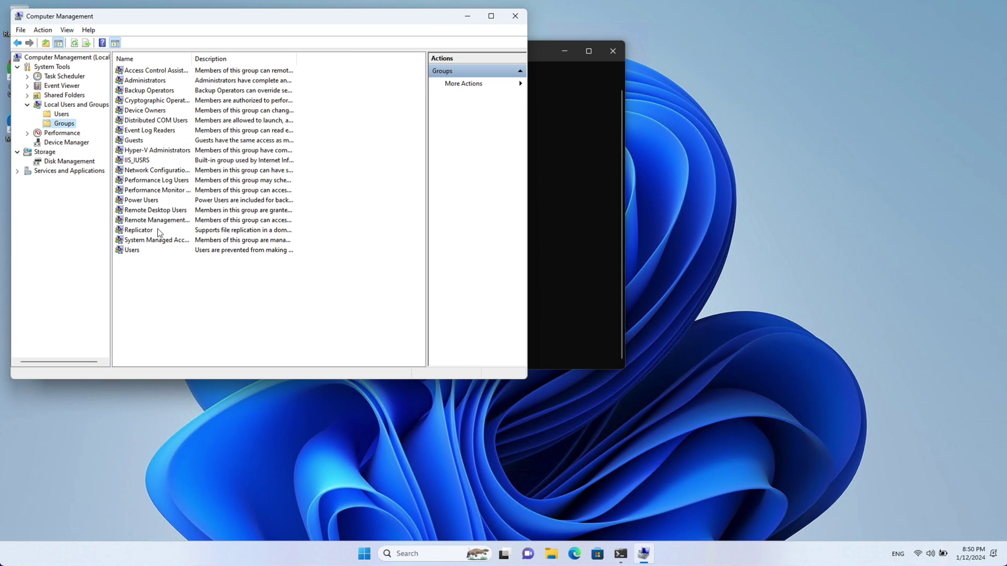
pyautogui.click(167, 211)
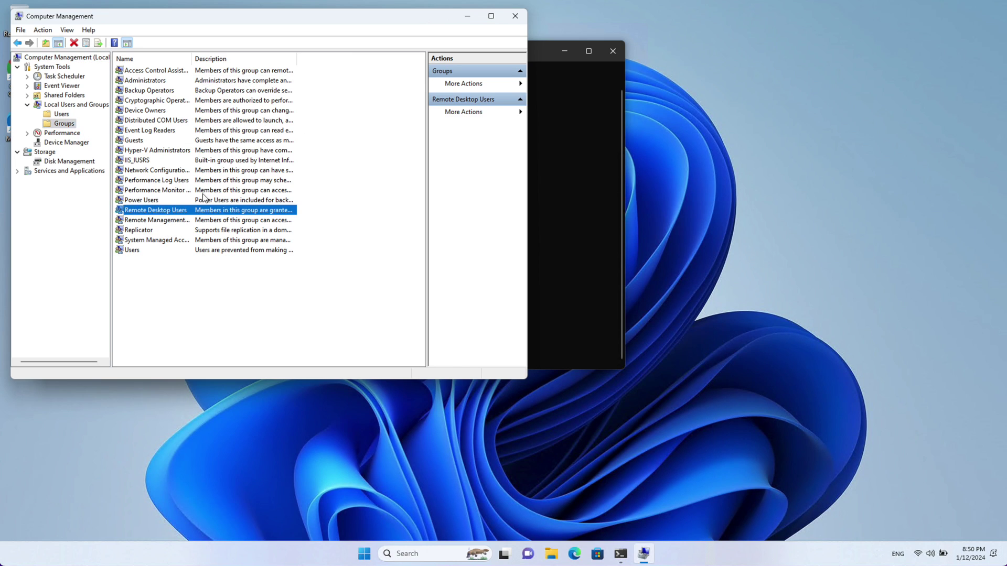
pyautogui.moveTo(296, 59); pyautogui.dragTo(377, 58)
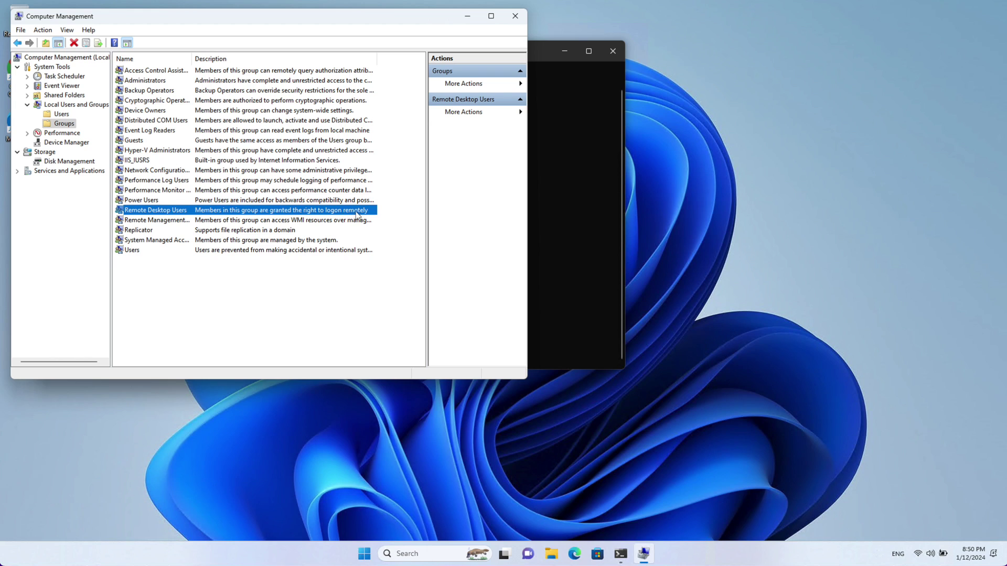
pyautogui.rightClick(153, 210)
# - Add the local user account to Remote Desktop Users, confirming via Check Names, then minimize Computer Management
pyautogui.click(186, 275)
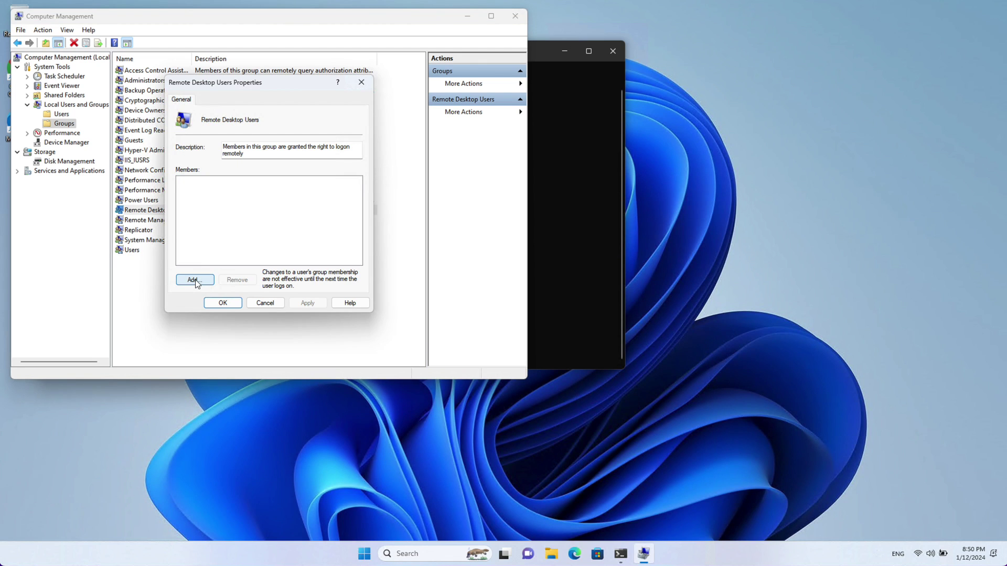
pyautogui.click(195, 281)
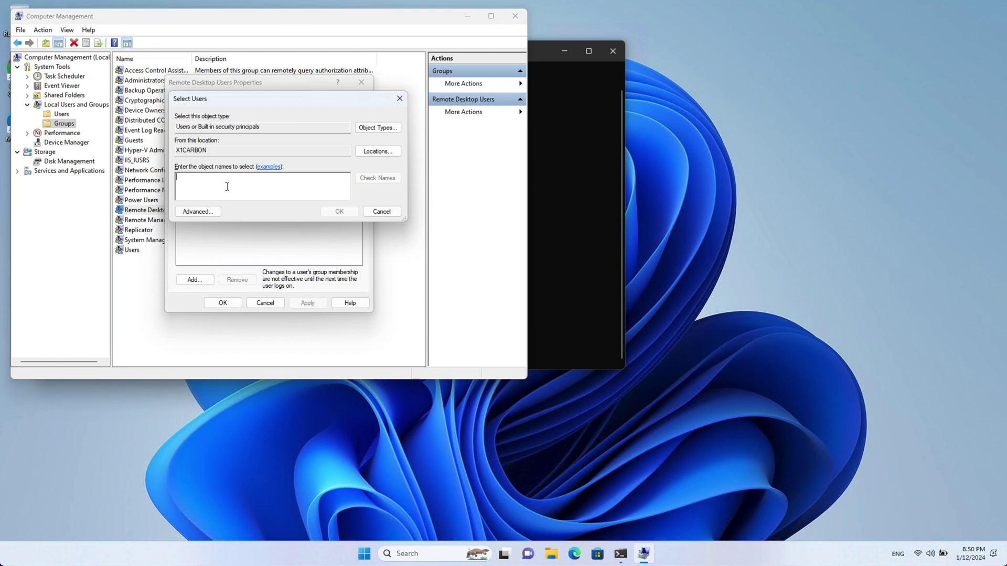
pyautogui.write('techtutelage')
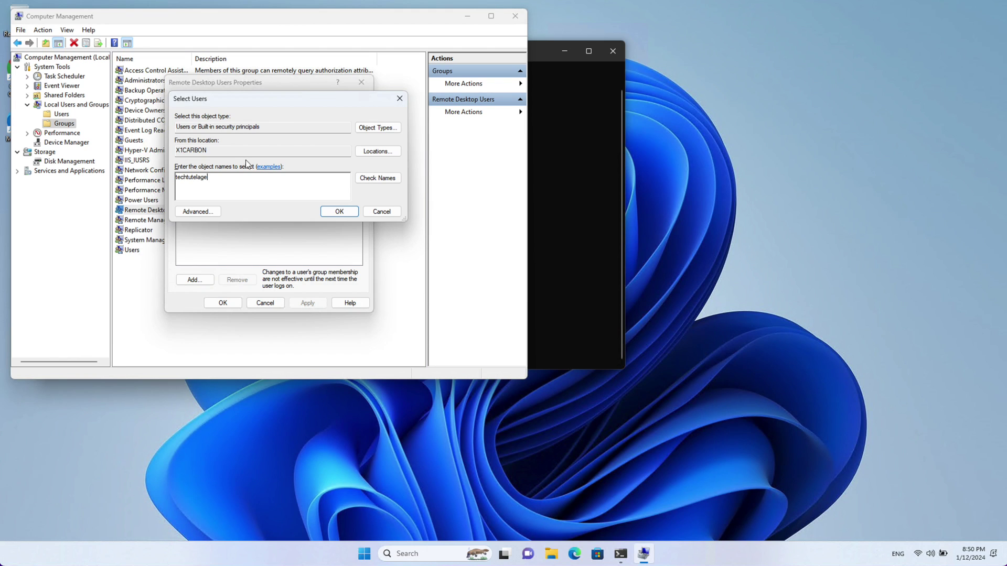
pyautogui.click(372, 178)
pyautogui.click(339, 212)
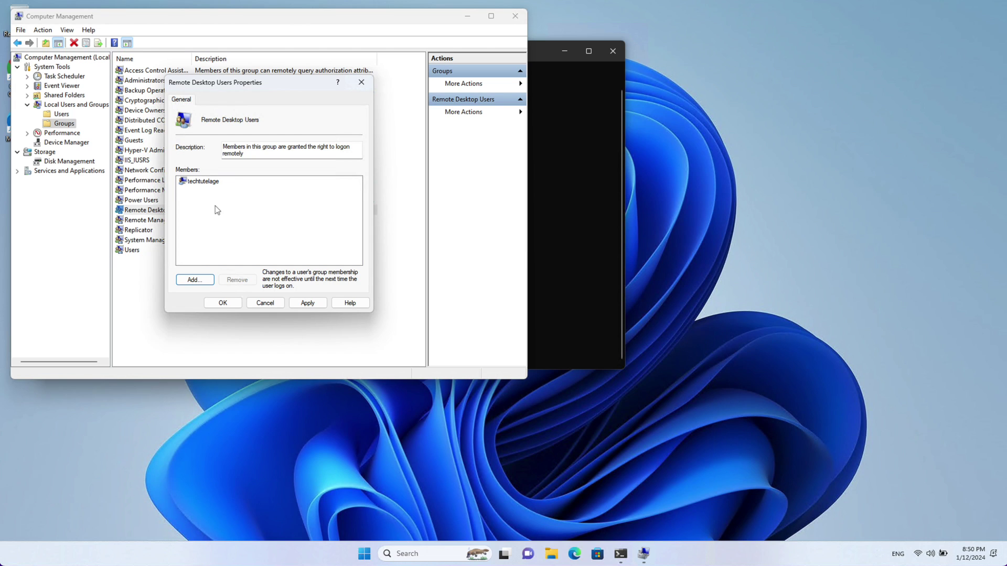
pyautogui.click(229, 305)
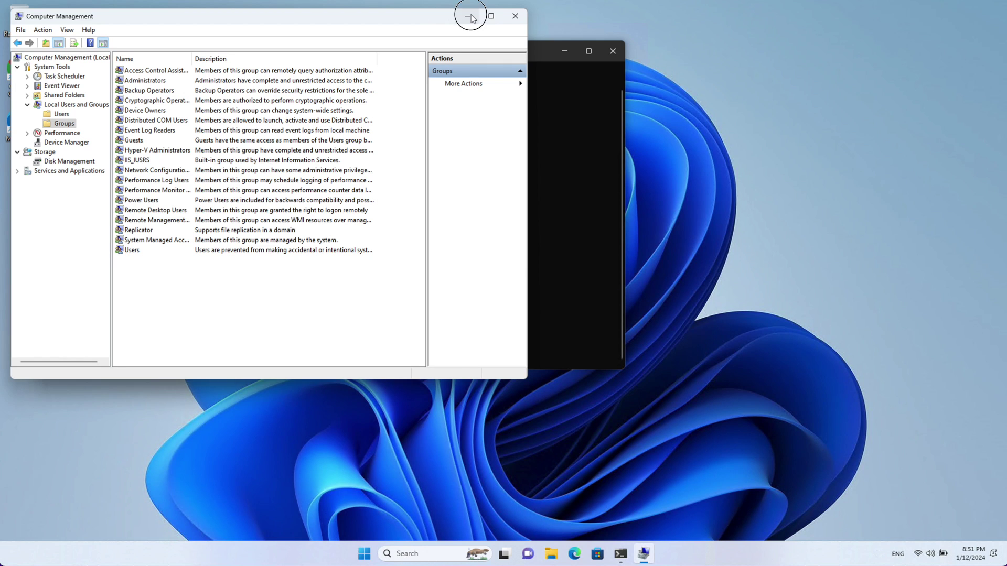
pyautogui.click(469, 16)
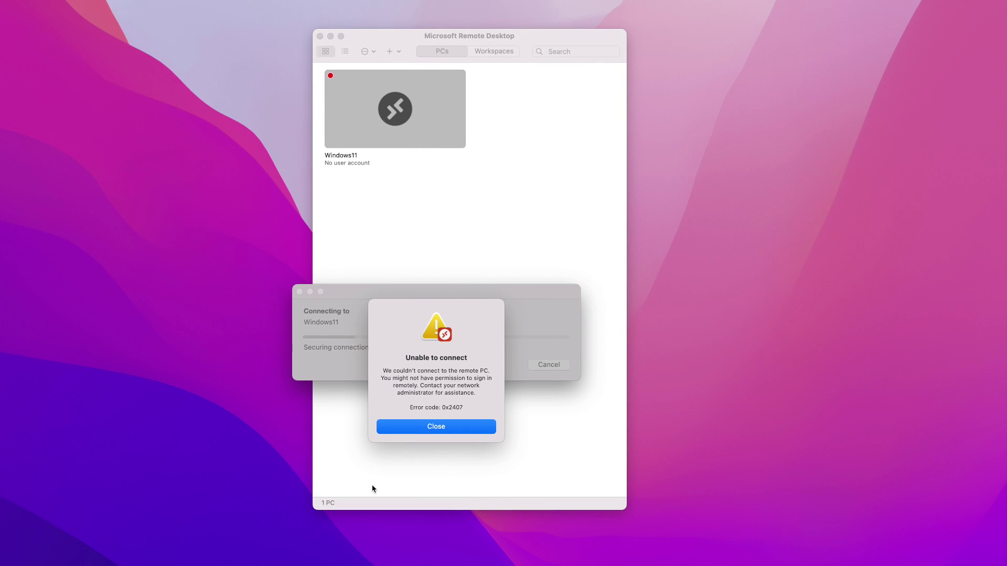
# - Dismiss the connection error and reconnect to Windows11 with the account's username and password
pyautogui.click(456, 428)
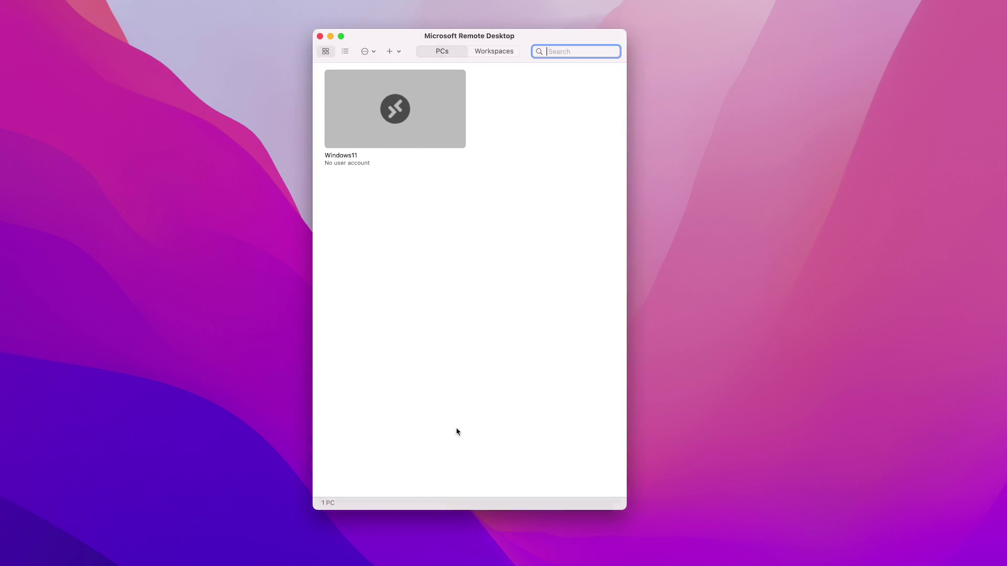
pyautogui.doubleClick(421, 128)
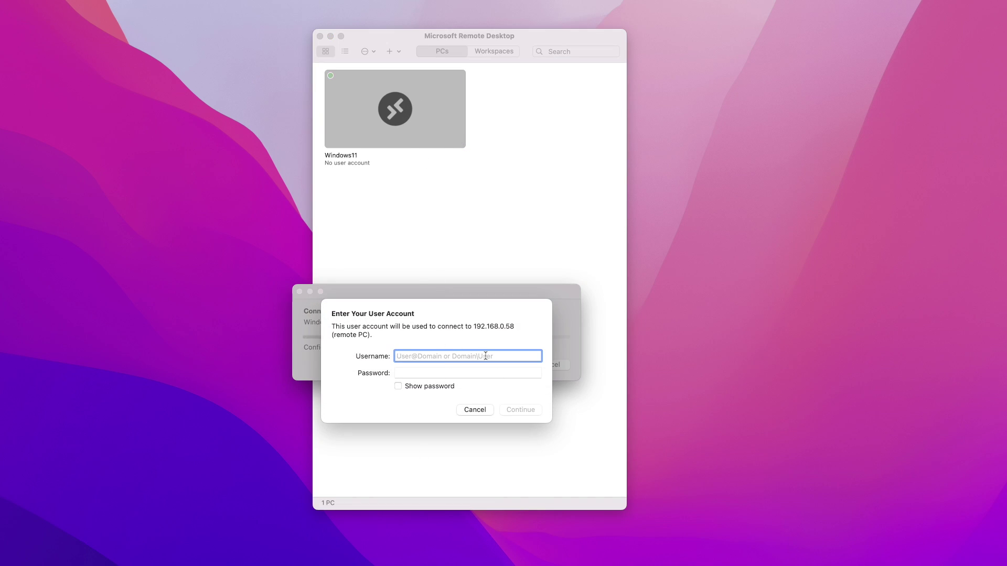
pyautogui.write('techtutelage')
pyautogui.press('Tab')
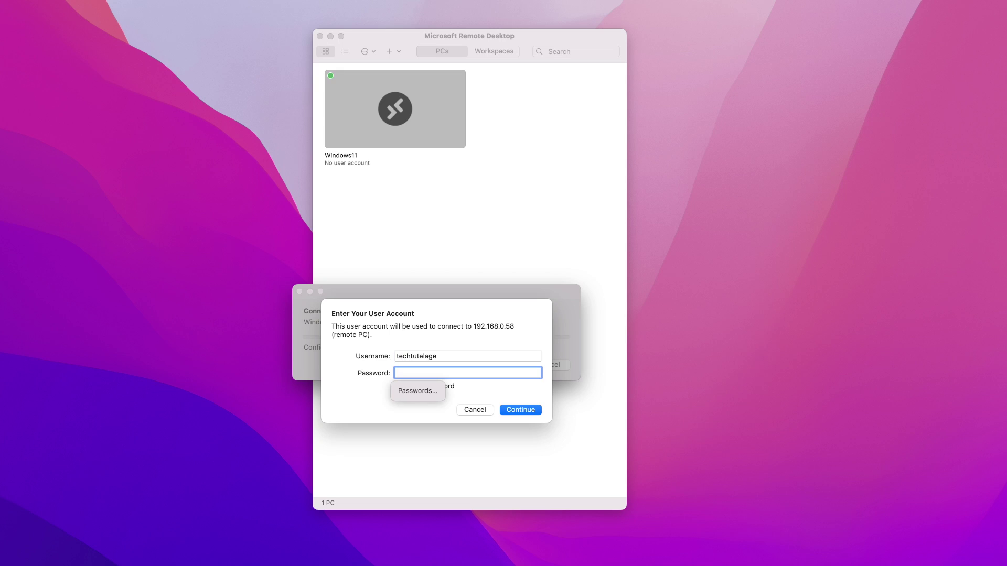
pyautogui.write('•••••••••')
pyautogui.press('Return')
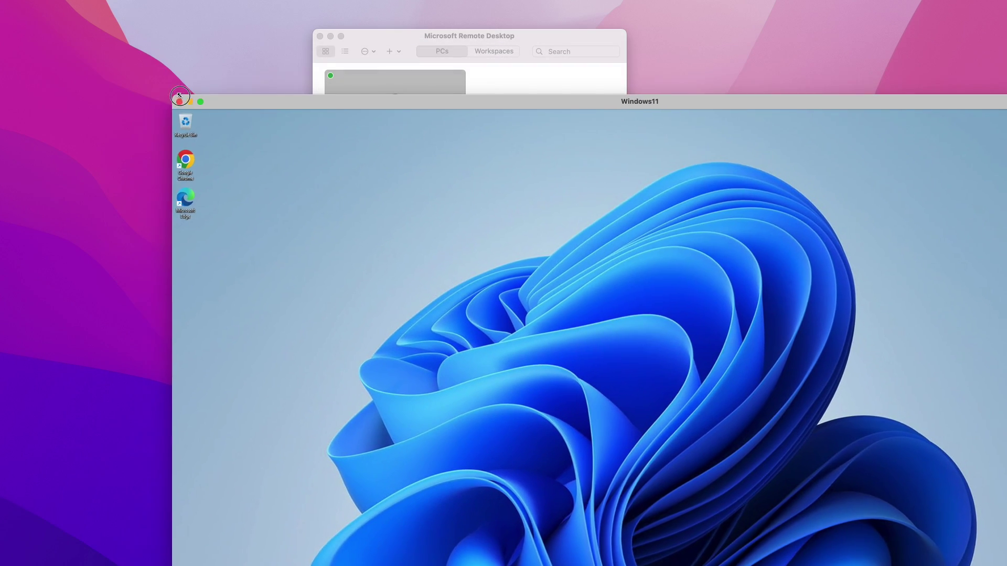
# - Take the Windows11 session out of full screen, enlarge its window, and check the Start menu
pyautogui.moveTo(272, 105); pyautogui.dragTo(99, 12)
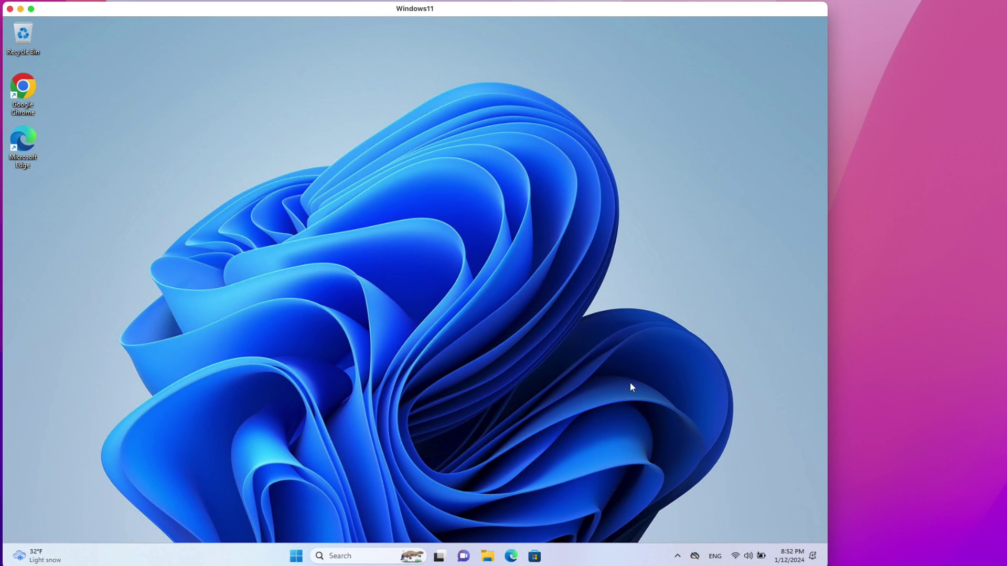
pyautogui.moveTo(825, 565); pyautogui.dragTo(991, 560)
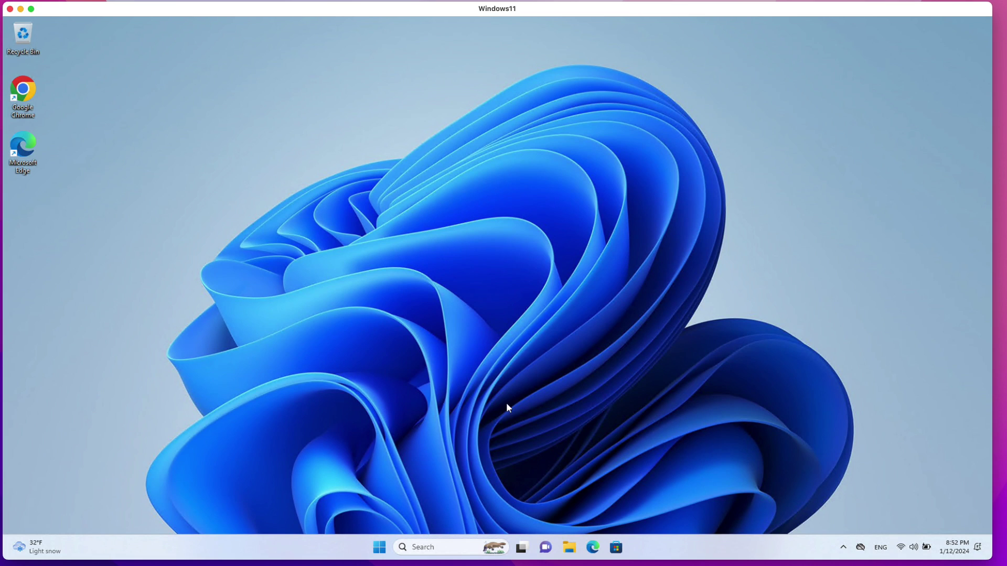
pyautogui.click(379, 548)
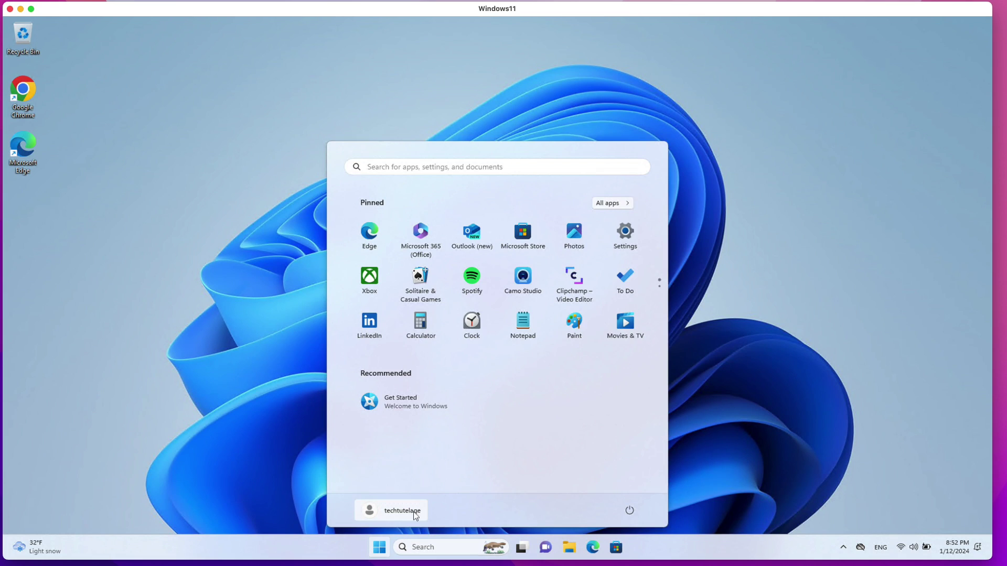
pyautogui.click(184, 175)
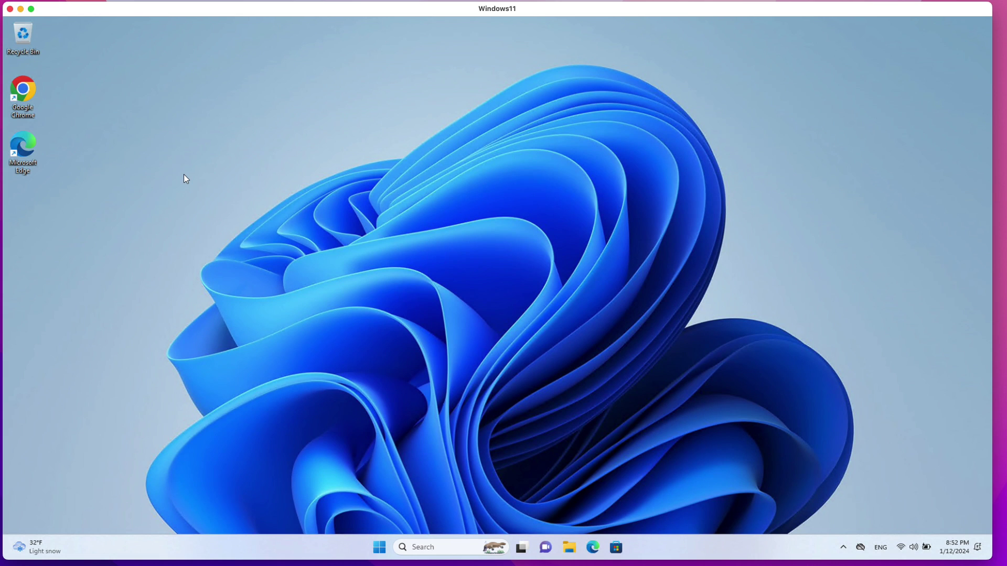